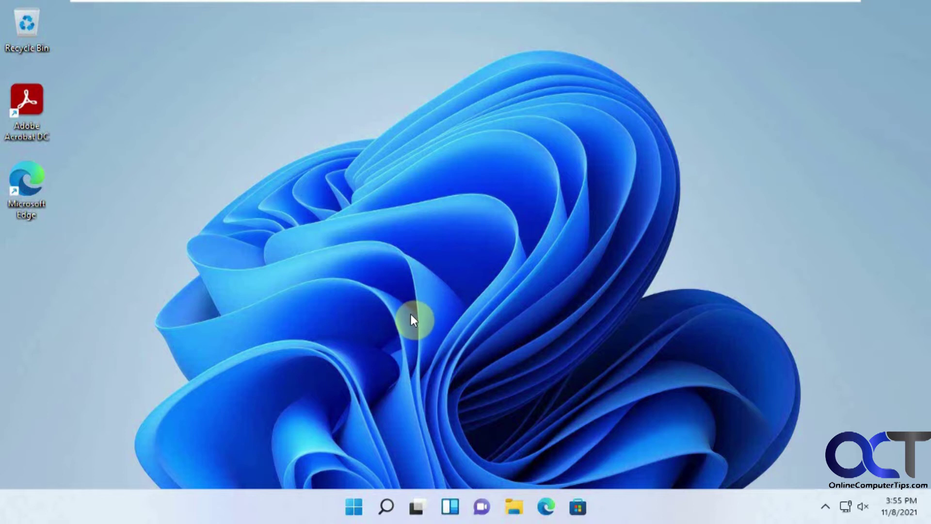
Launch netplwiz from search, move the User Accounts window, then close it
click(386, 507)
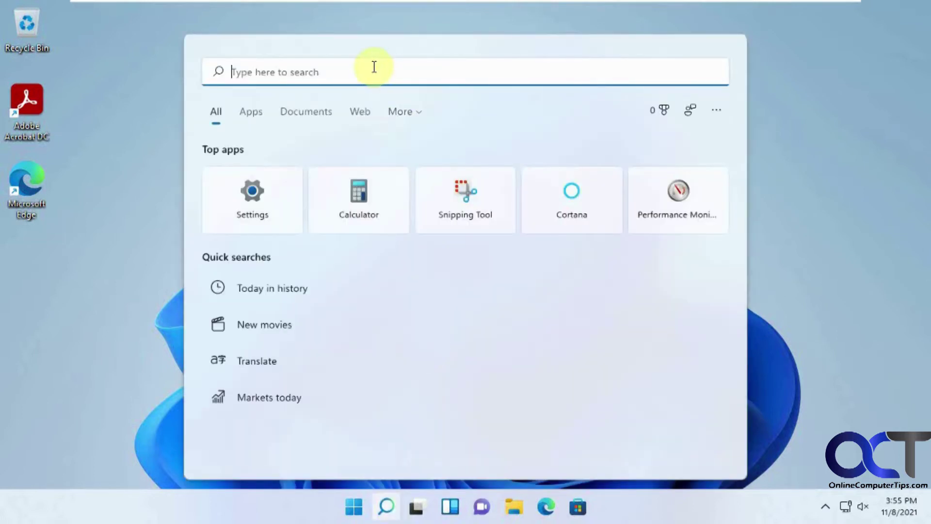
text(n)
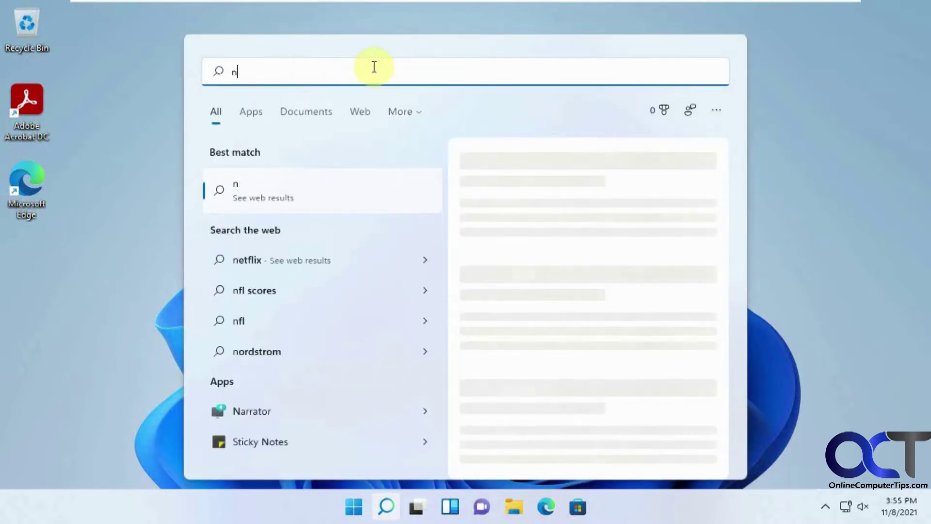
text(etpl)
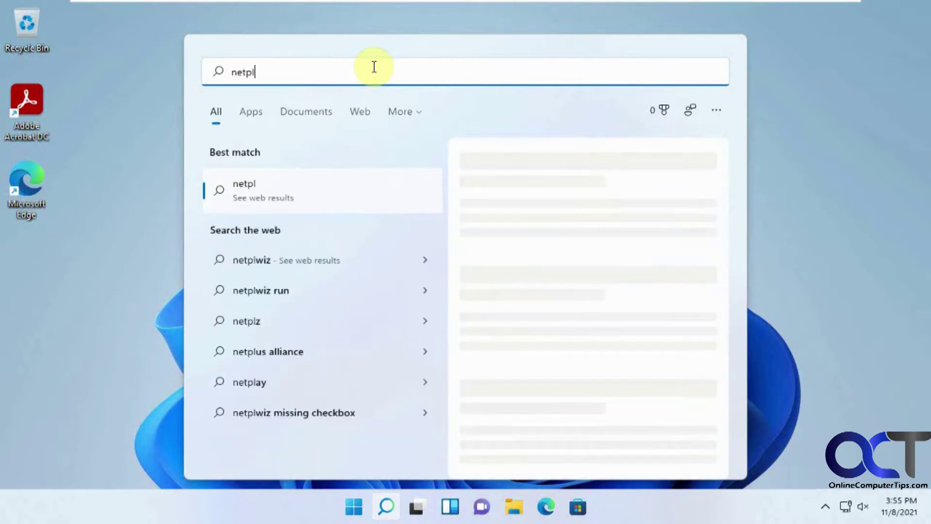
text(wiz)
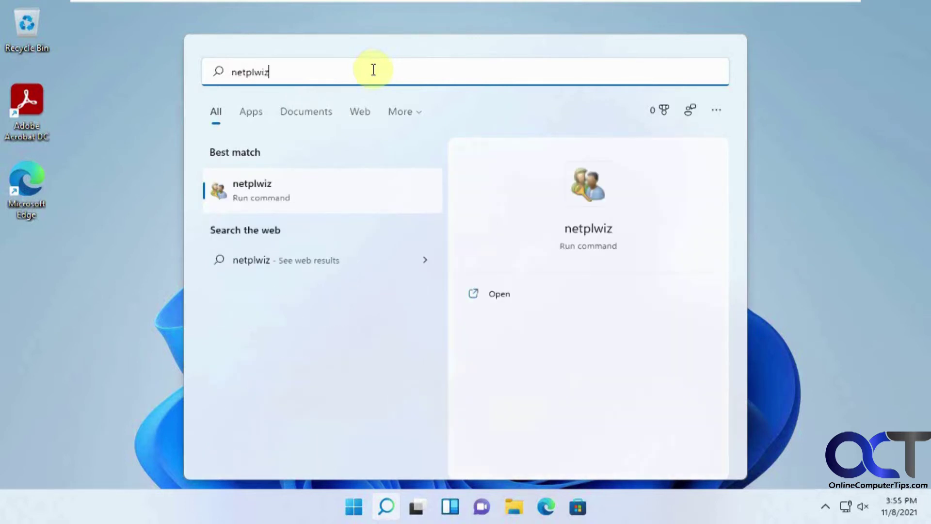
click(270, 189)
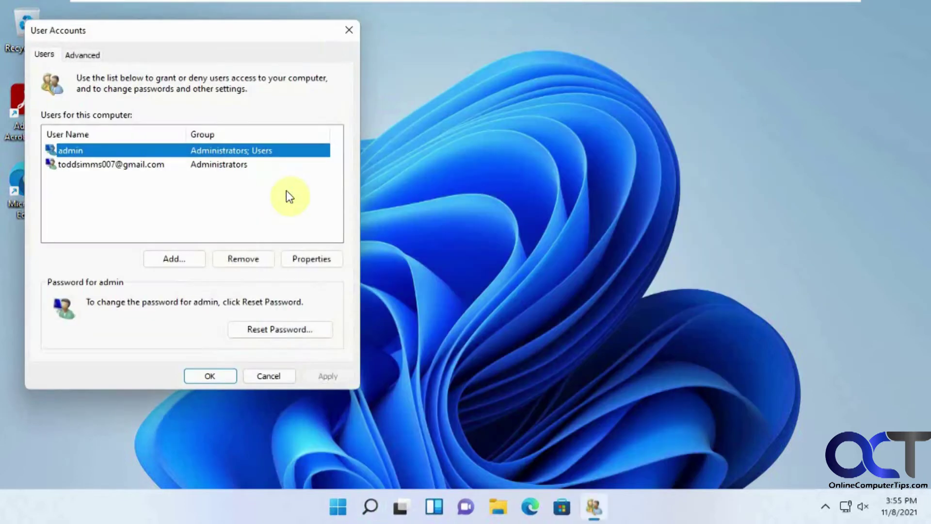
drag(166, 35, 250, 42)
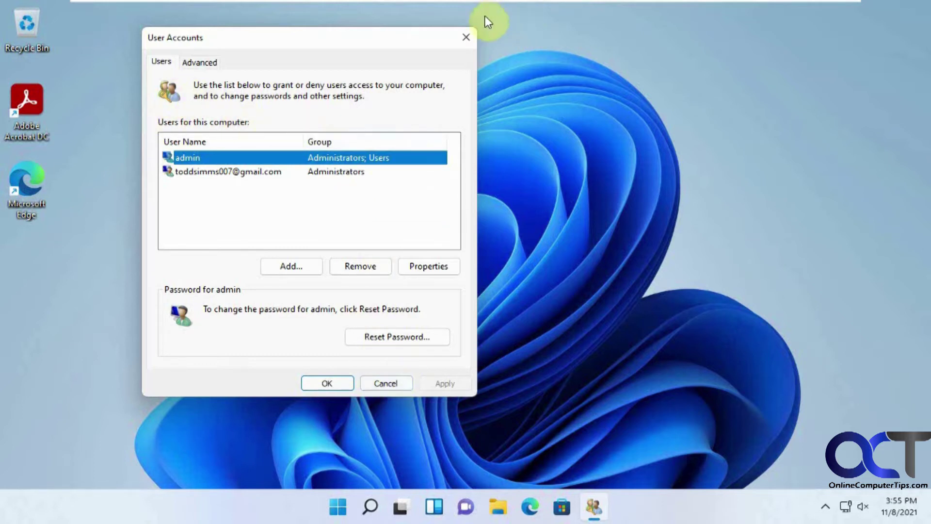
click(466, 37)
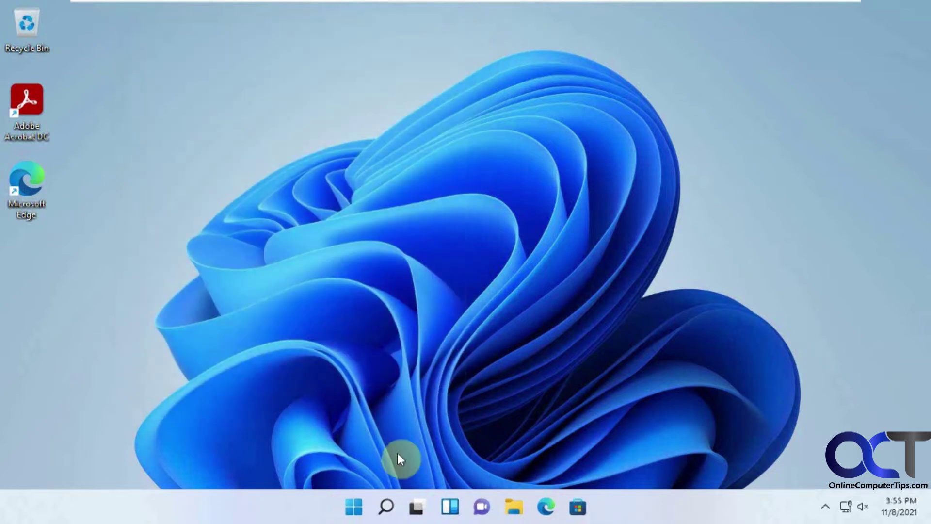
Review Settings > Accounts > Sign-in options, where Windows Hello-only sign-in is Off, then close Settings
click(354, 507)
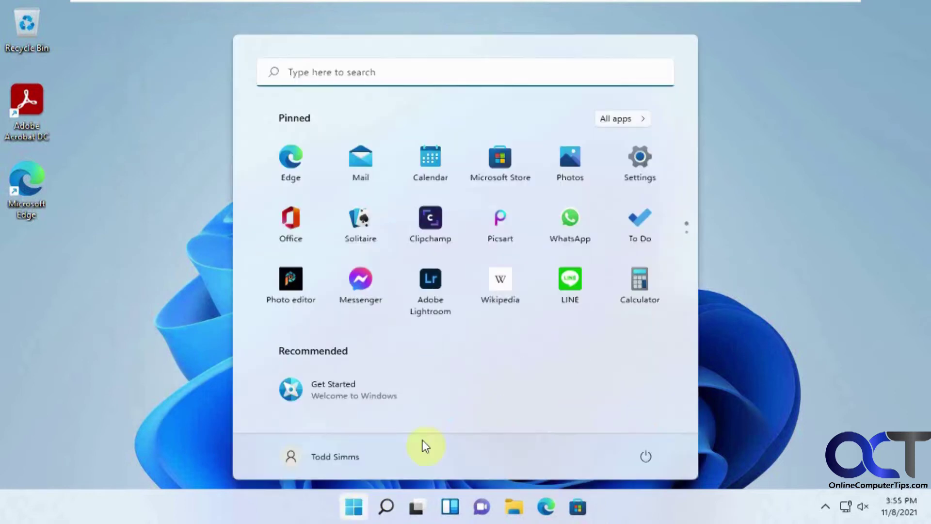
click(638, 159)
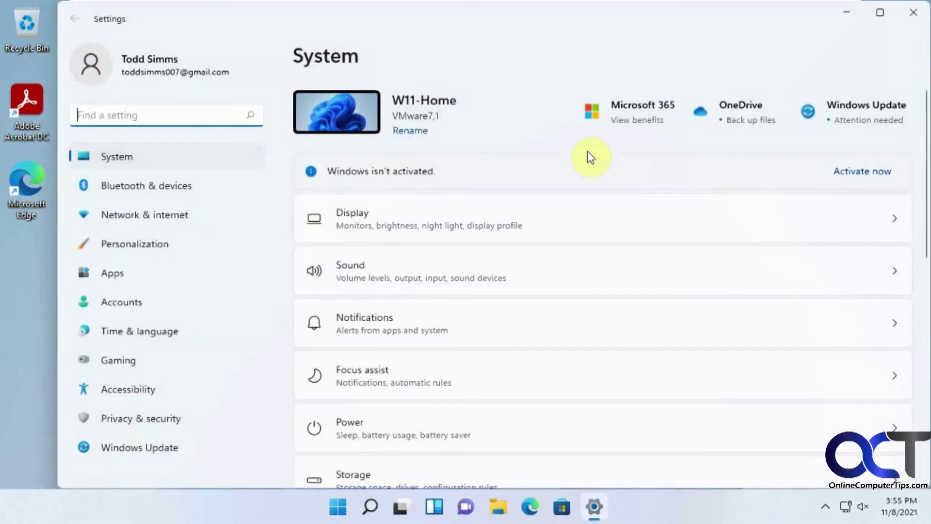
click(145, 304)
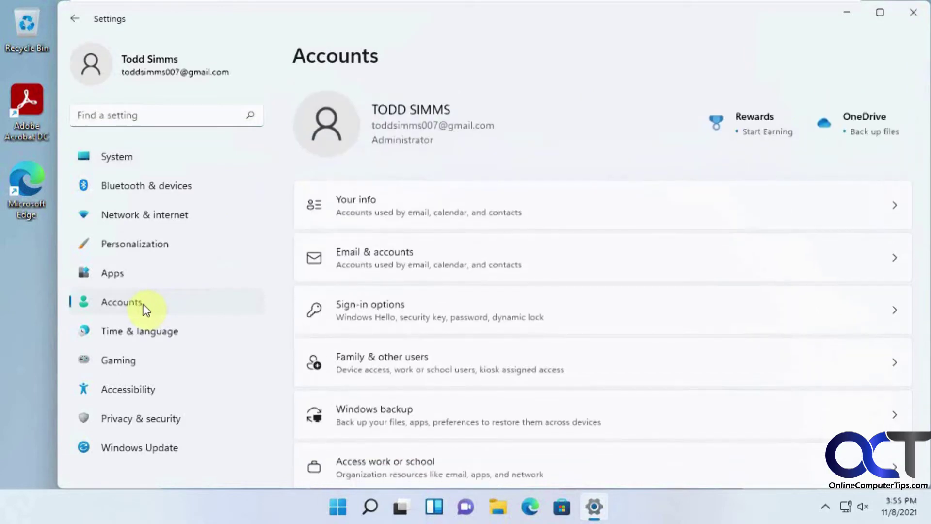
scroll(535, 390, down, 1)
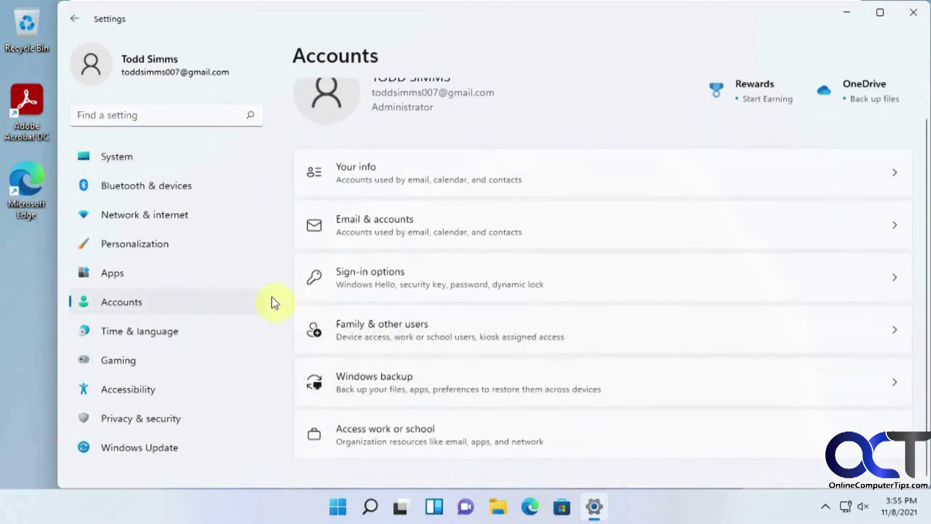
scroll(460, 247, up, 1)
click(494, 314)
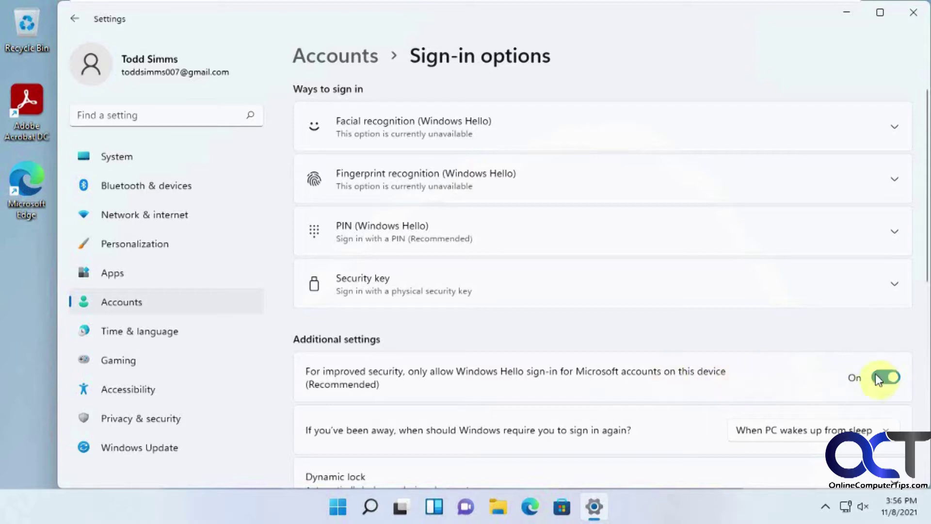
click(913, 12)
Relaunch netplwiz from search, center the window and select the Microsoft account user
click(381, 510)
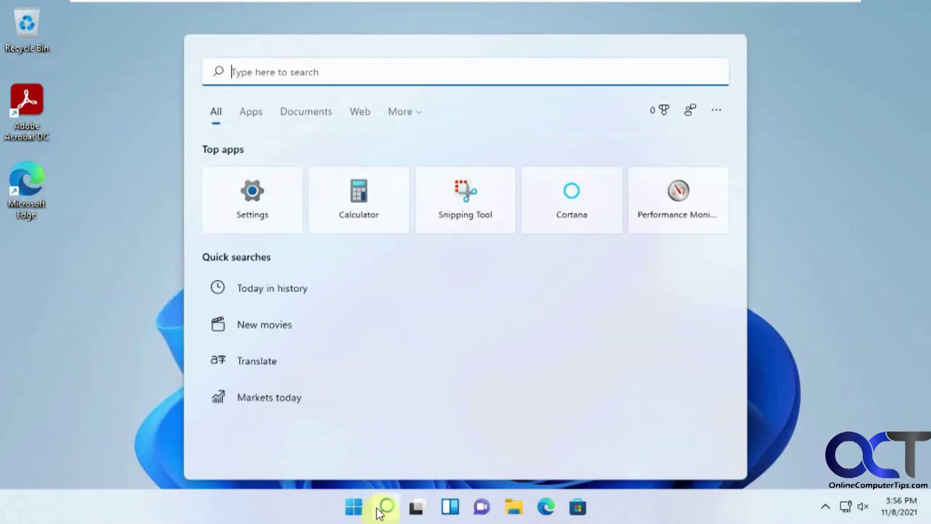
text(ne)
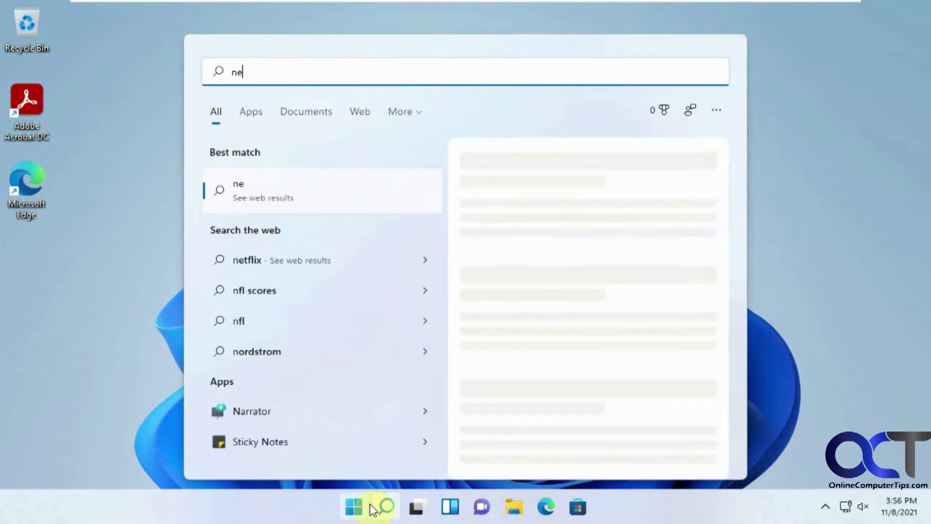
text(tplwiz)
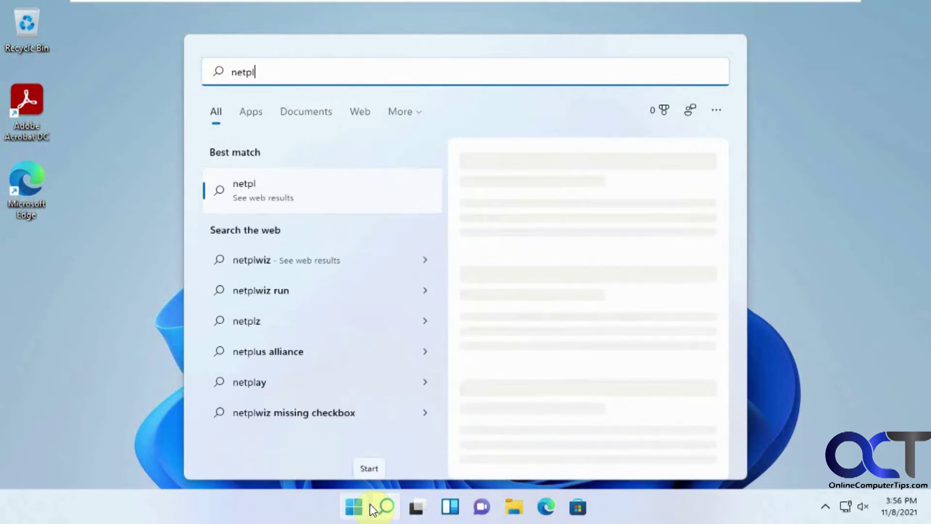
click(293, 187)
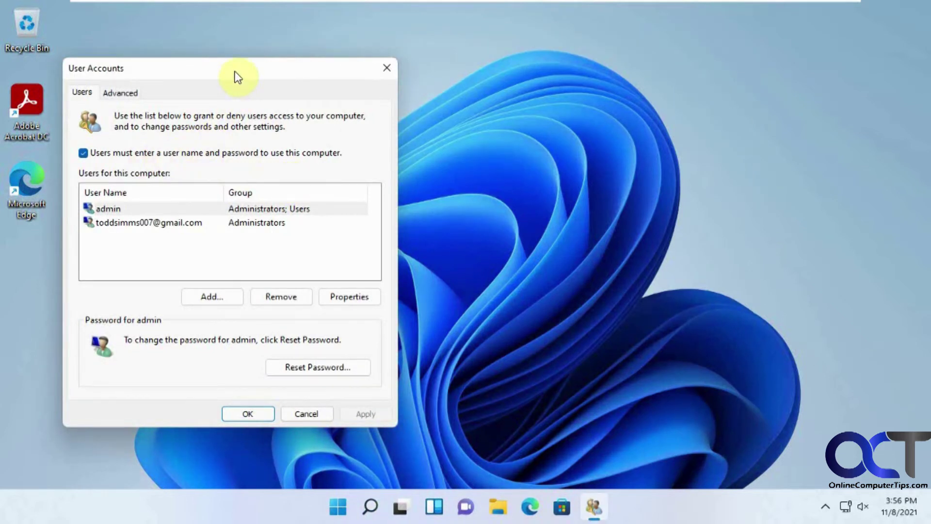
drag(235, 77, 404, 76)
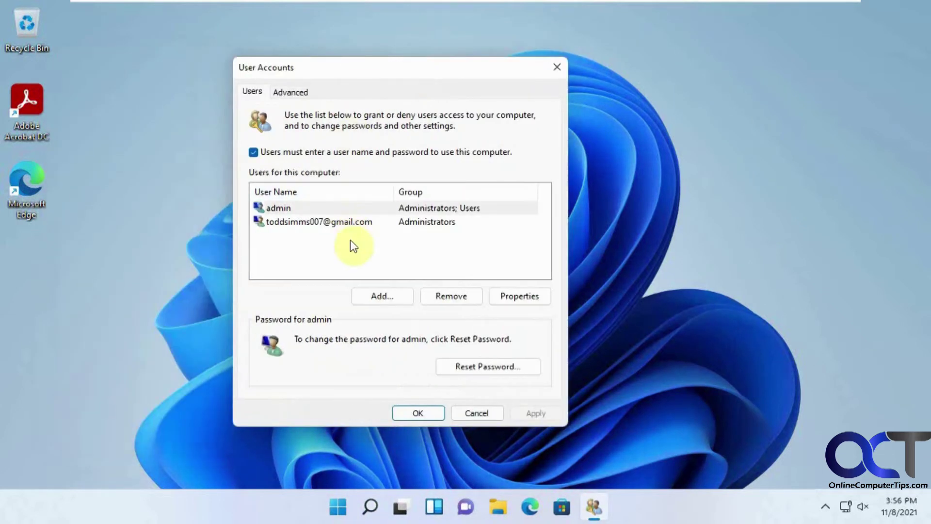
click(318, 226)
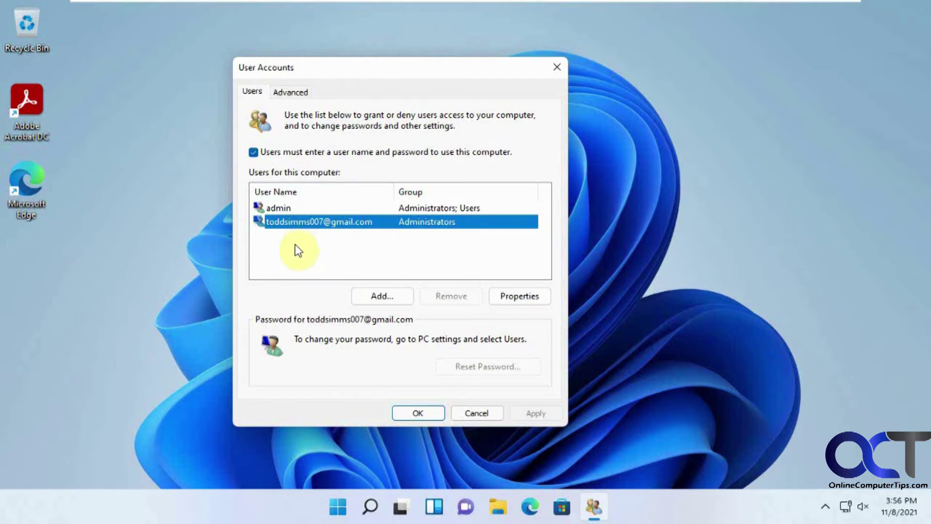
Uncheck the password requirement and enter the account password twice for automatic sign-in
click(285, 154)
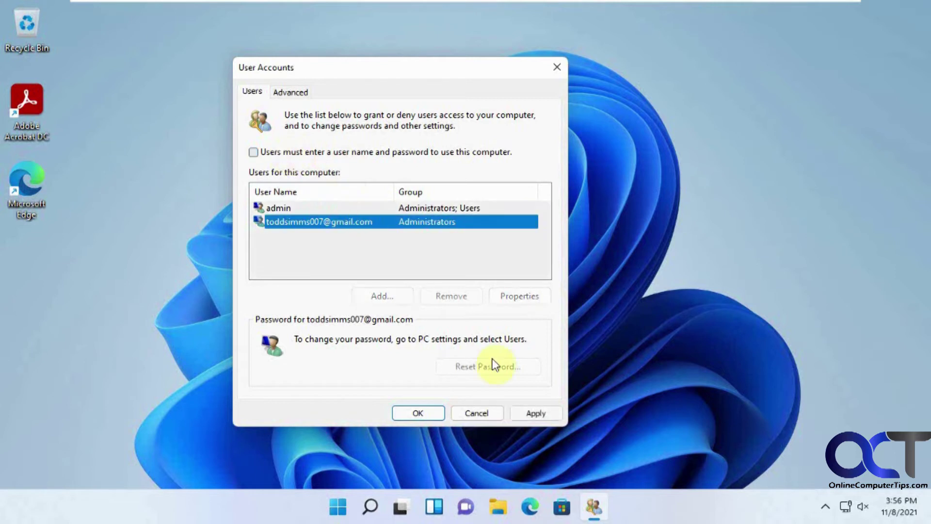
click(535, 413)
click(397, 189)
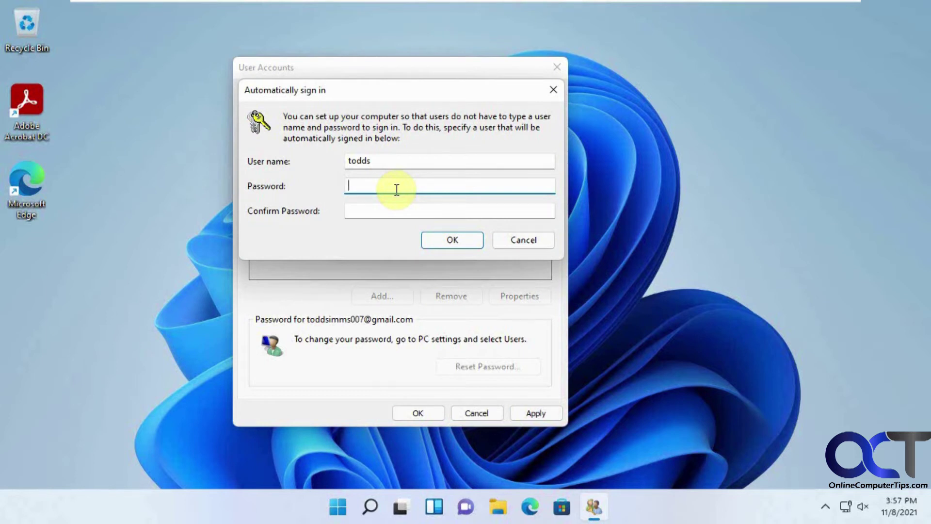
text(****)
key(Right)
key(Right)
key(Right)
key(Right)
text(****)
key(Tab)
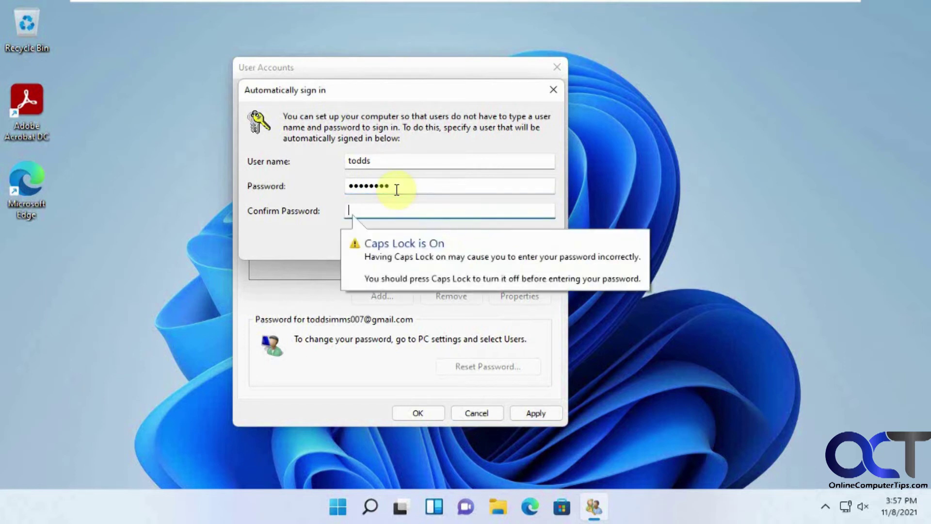
text(**)
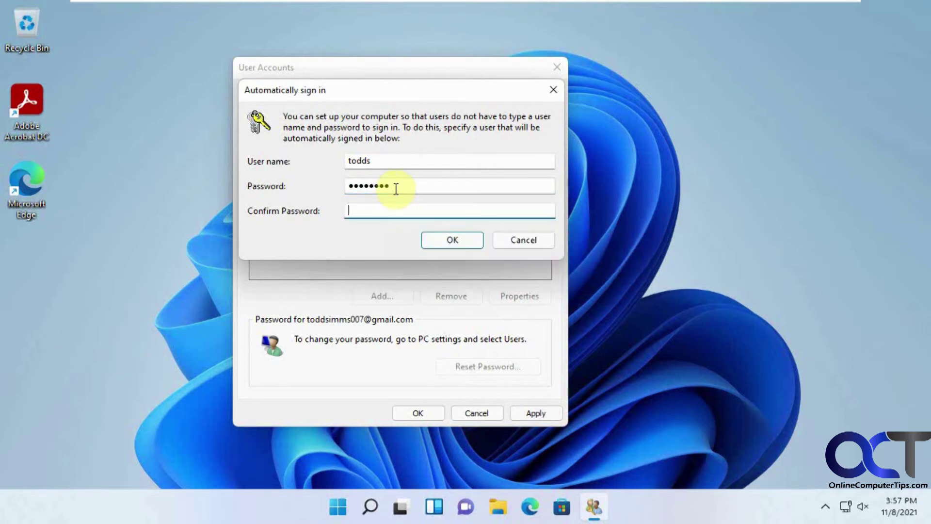
text(******)
click(444, 241)
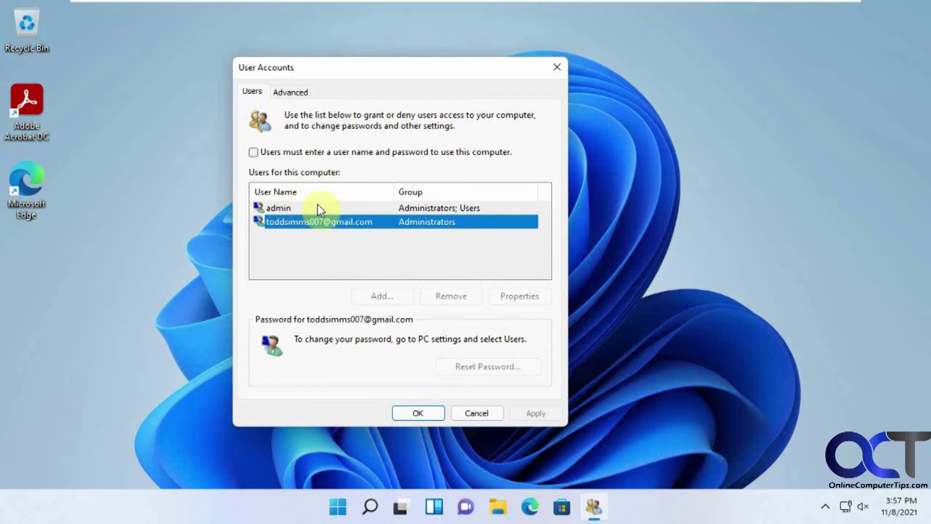
click(417, 414)
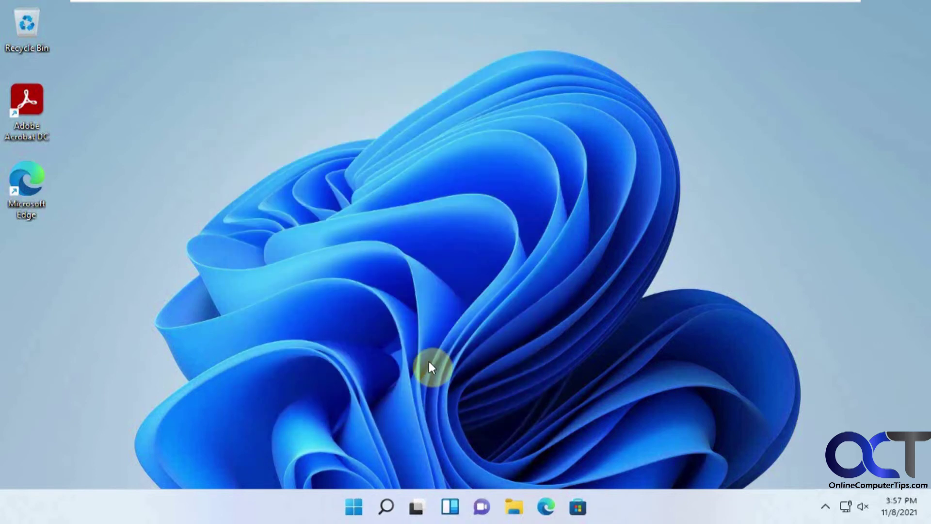
Restart the PC from the Start menu power options, choosing Restart anyway
click(350, 507)
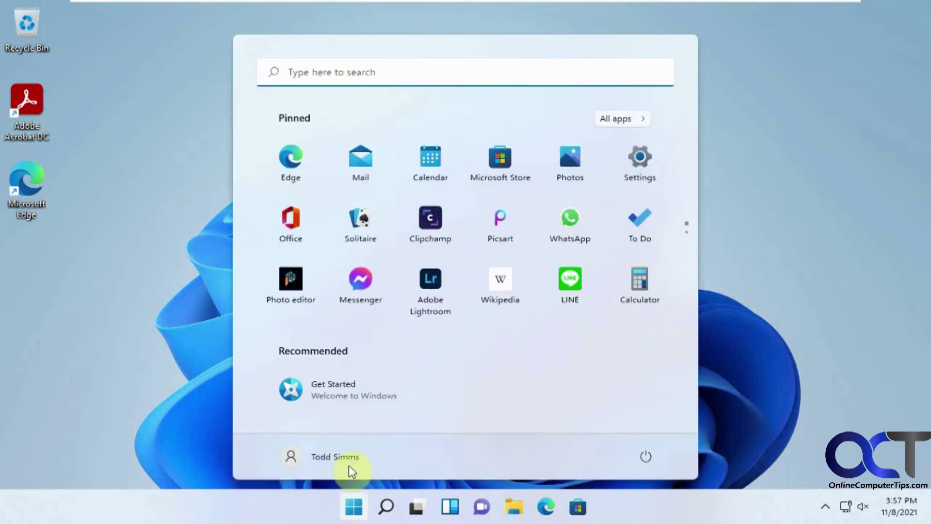
click(640, 456)
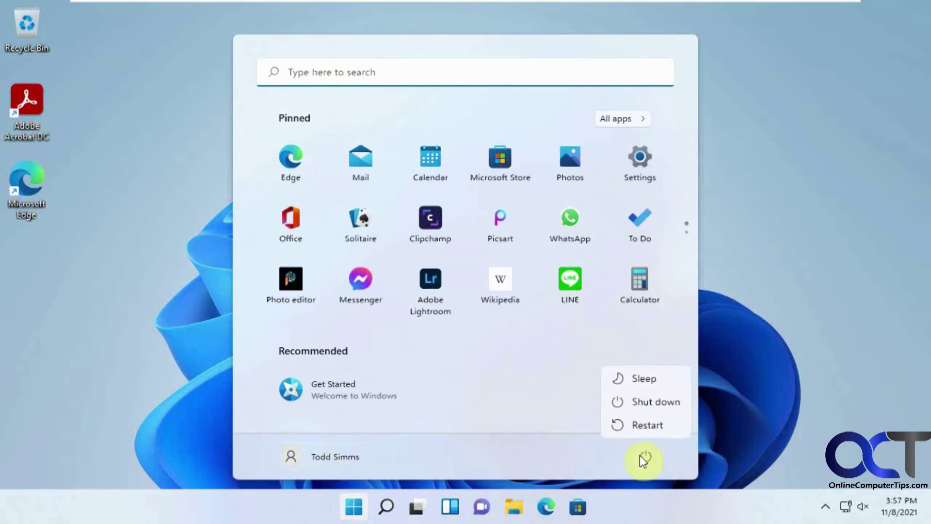
click(642, 422)
click(704, 413)
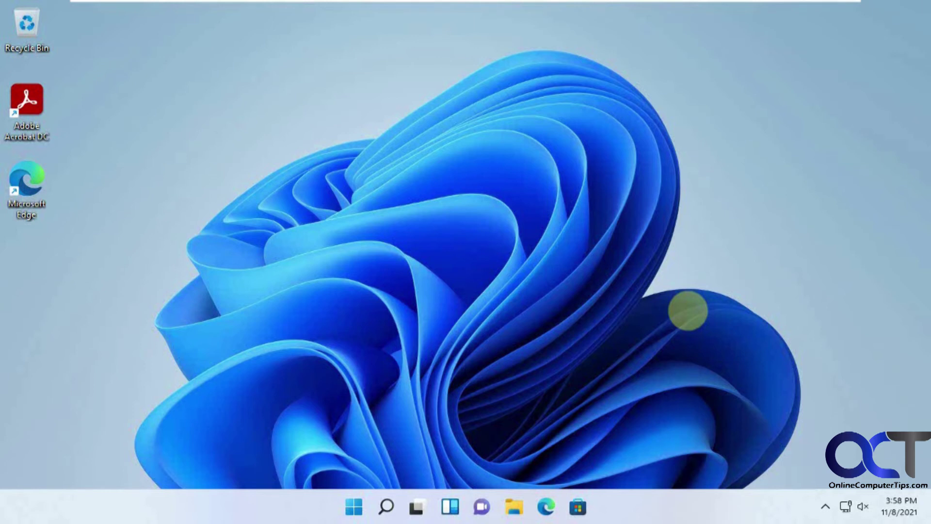
Sign out of the current account from the Start menu
click(359, 507)
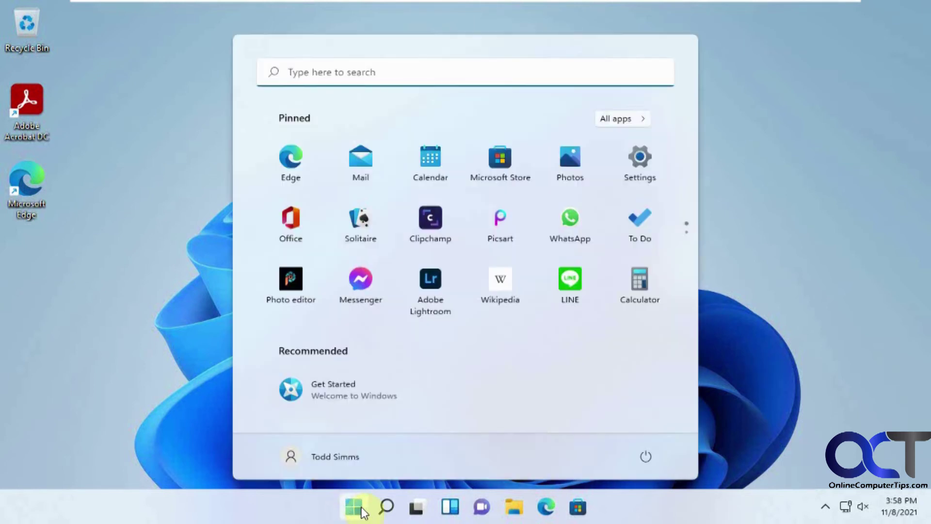
click(339, 461)
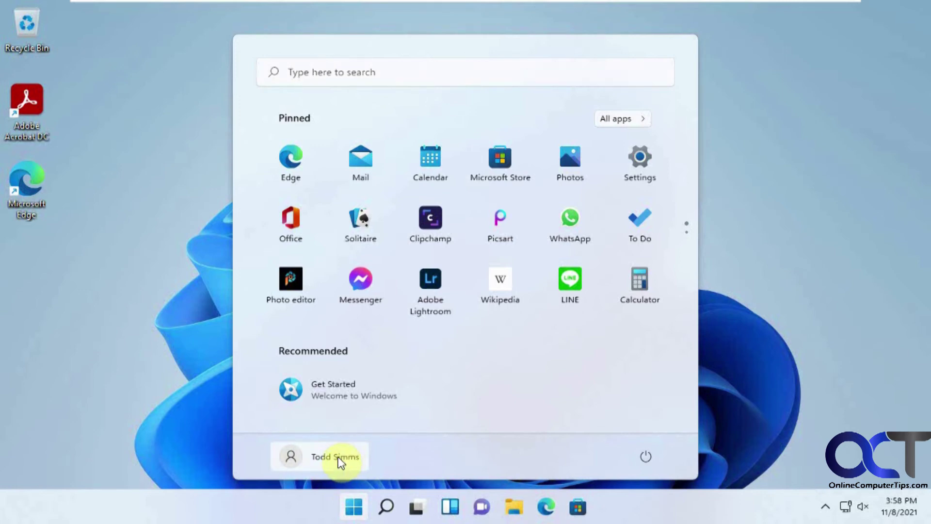
click(323, 392)
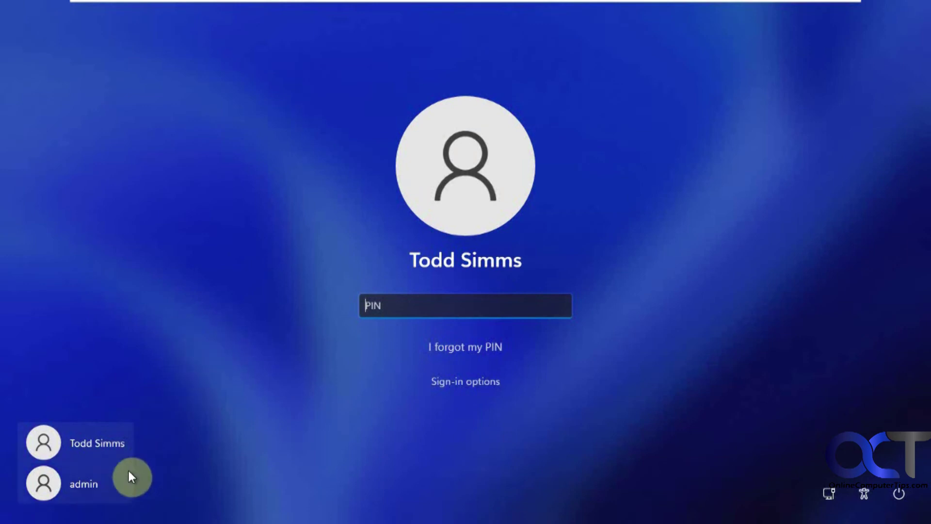
Sign in as admin by entering its password
click(84, 476)
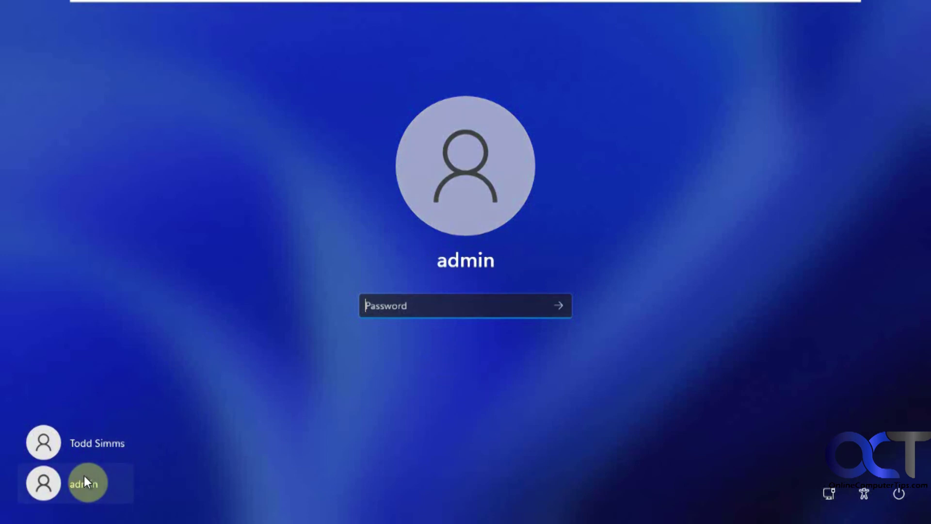
text(12345678)
key(Return)
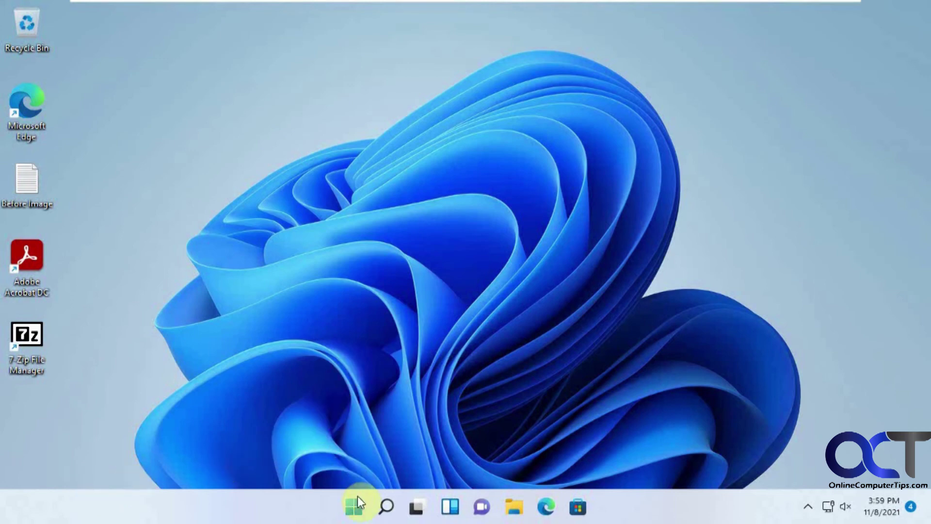
Search for netplwiz in the Start menu and launch it from the admin session
click(357, 497)
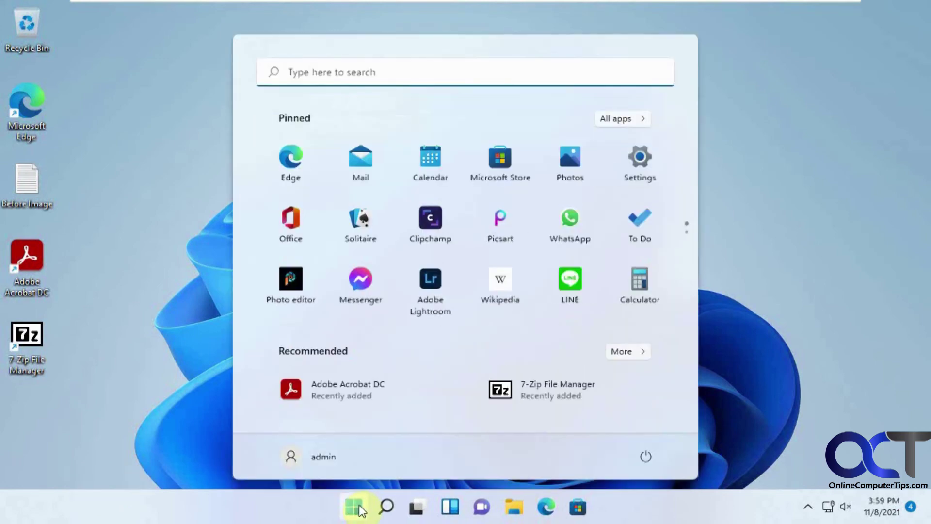
click(368, 78)
text(n)
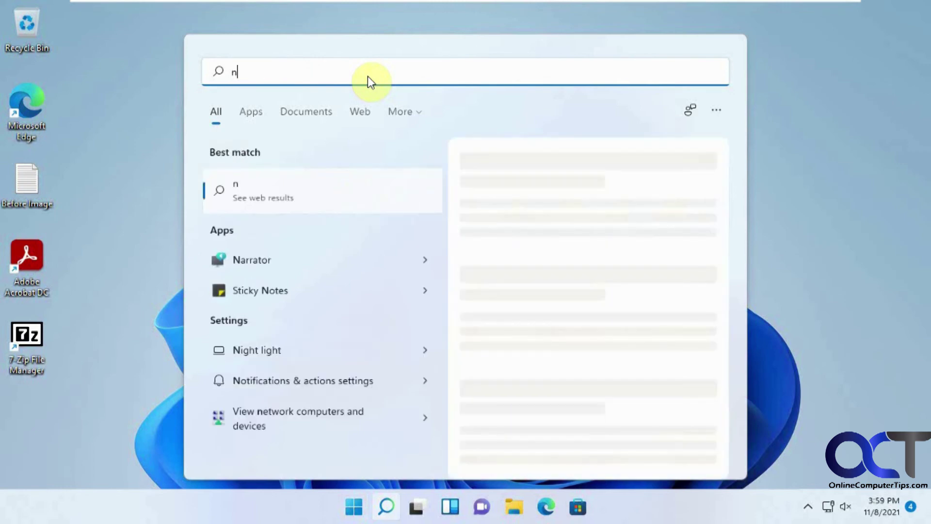
text(etplwiz)
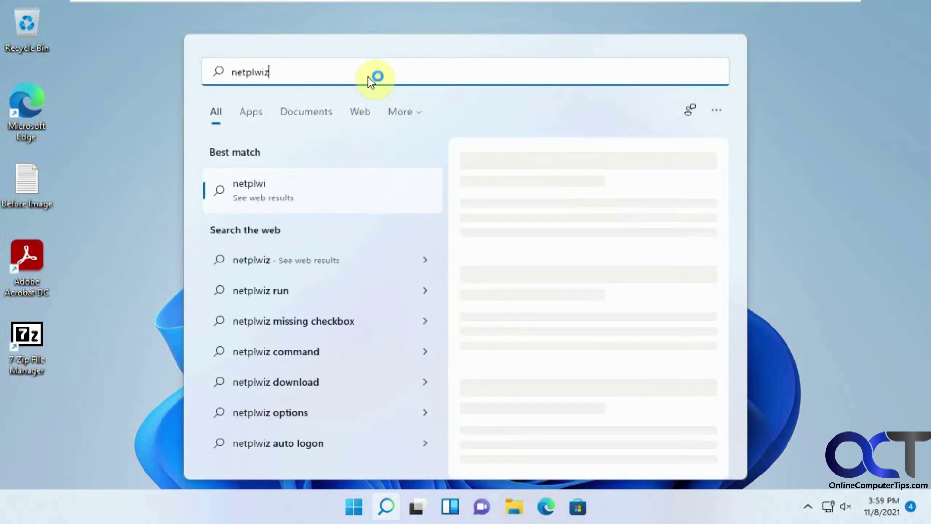
click(299, 180)
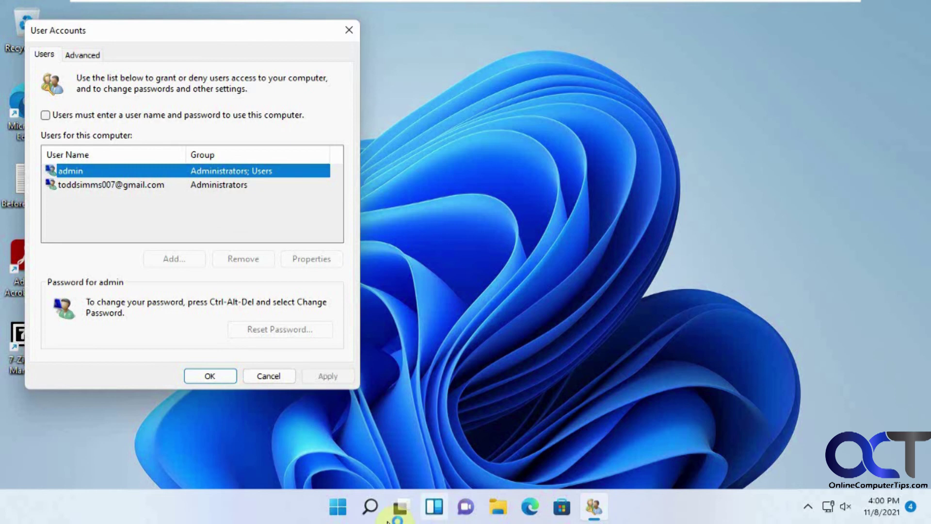
click(338, 506)
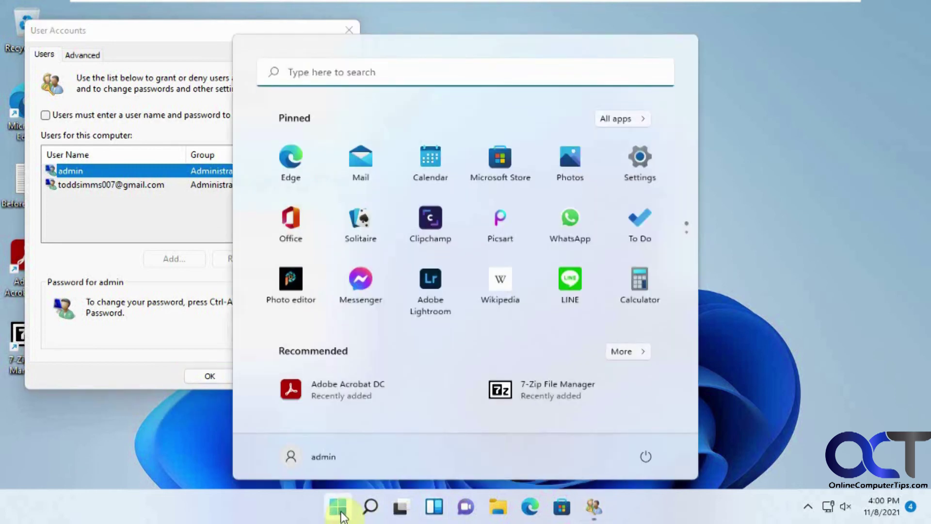
click(641, 170)
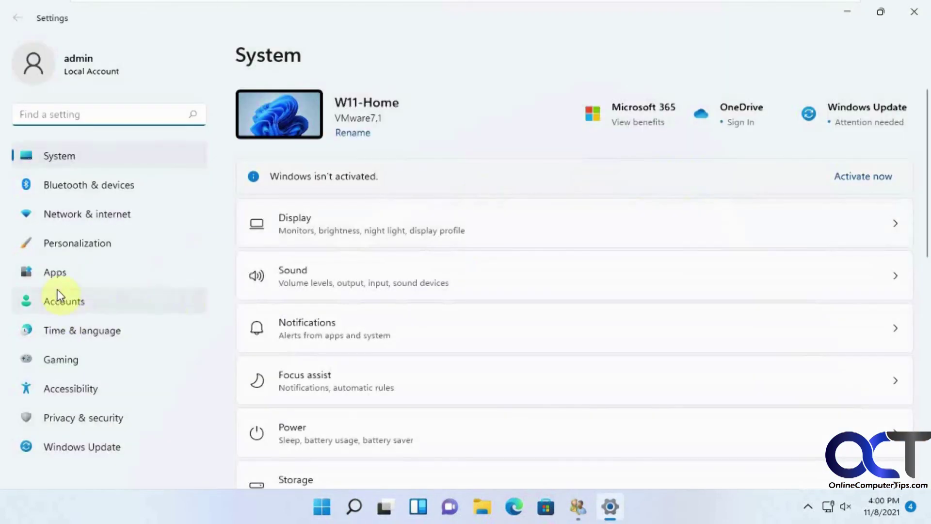
click(60, 297)
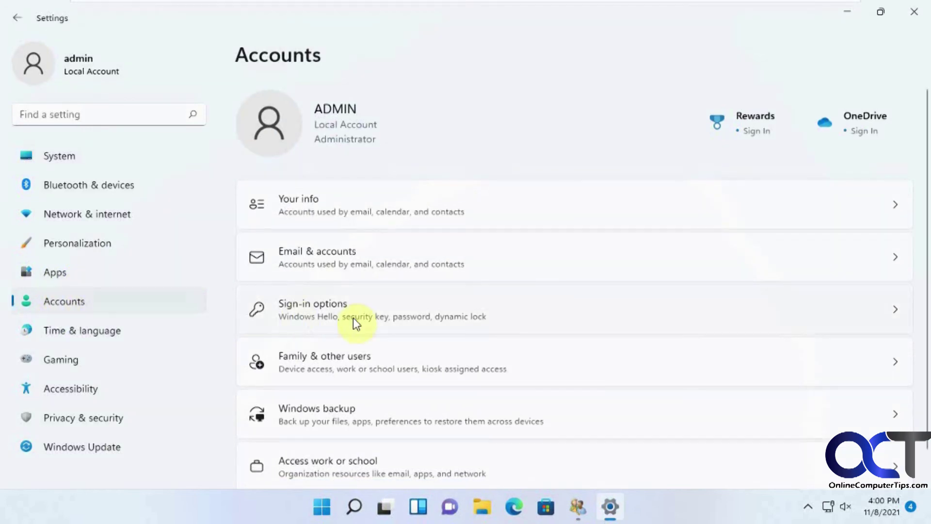
click(353, 318)
scroll(383, 346, down, 2)
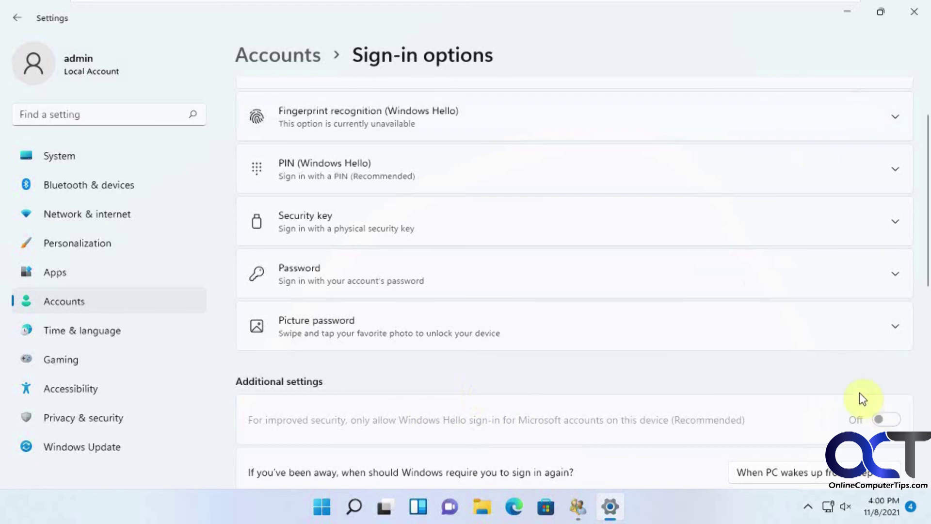
click(913, 12)
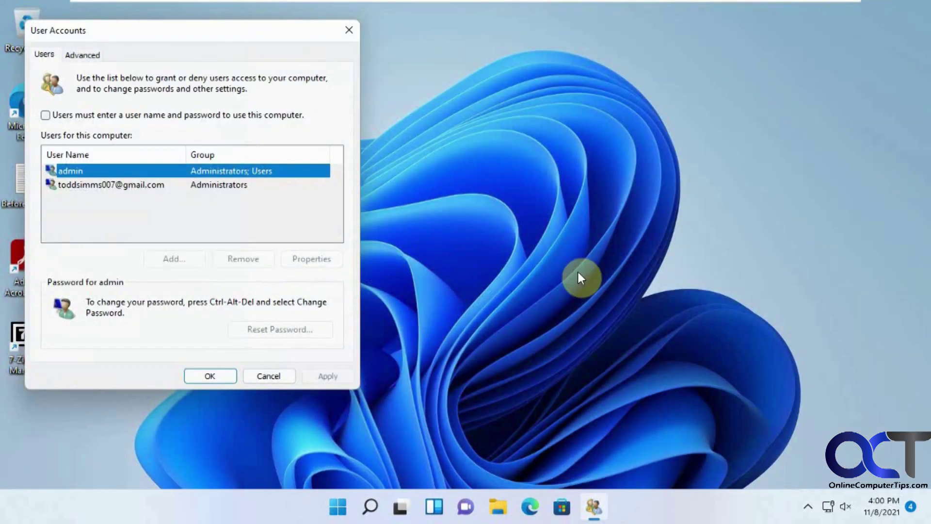
drag(197, 31, 285, 40)
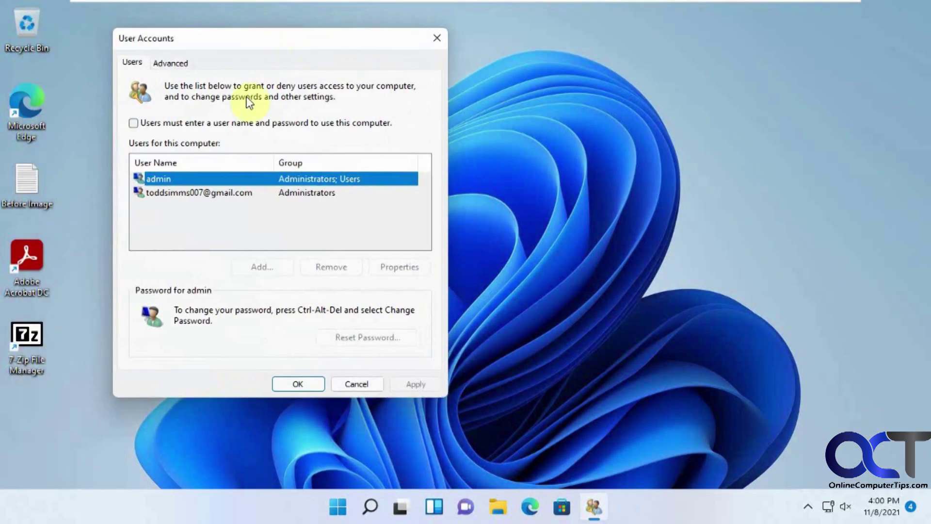